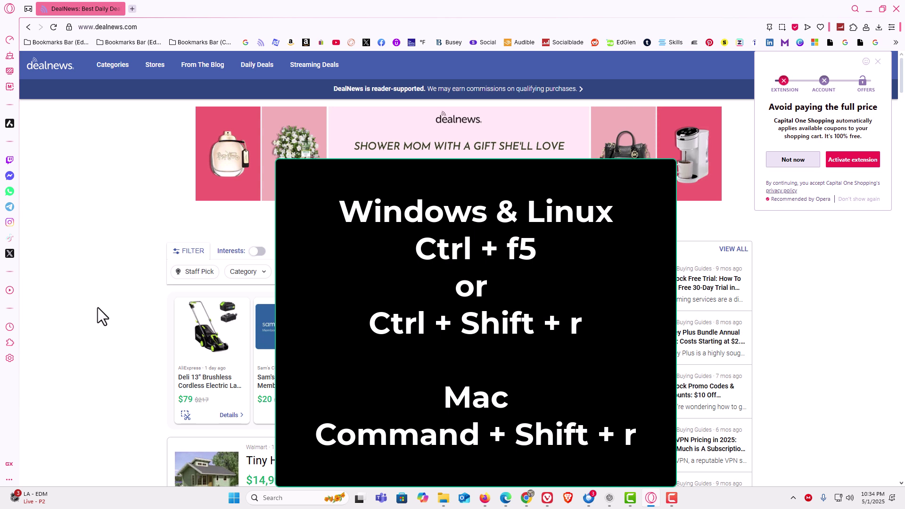
Hard-refresh the DealNews page with Ctrl+F5, bypassing the browser cache.
key(ctrl+F5)
Run another Ctrl+F5 cache-bypassing reload of the DealNews page.
key(ctrl+F5)
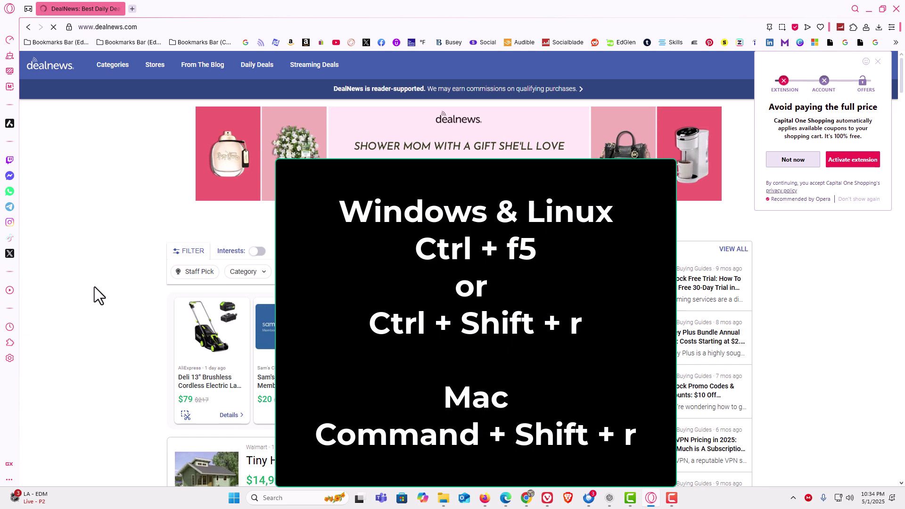